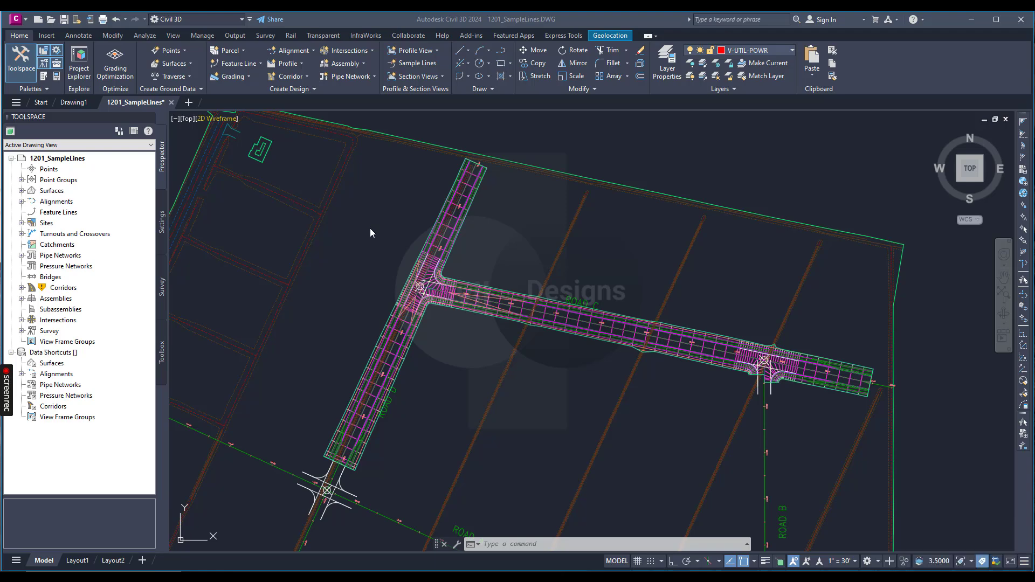
# Start creating sample lines and choose ROAD C from the alignment list.
pyautogui.click(417, 64)
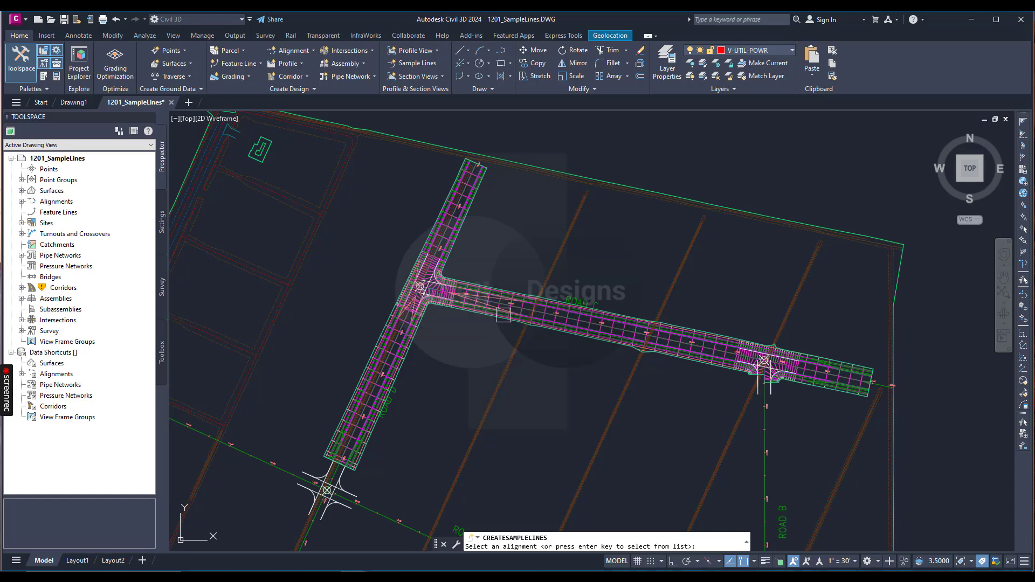
pyautogui.scroll(5, 566, 337)
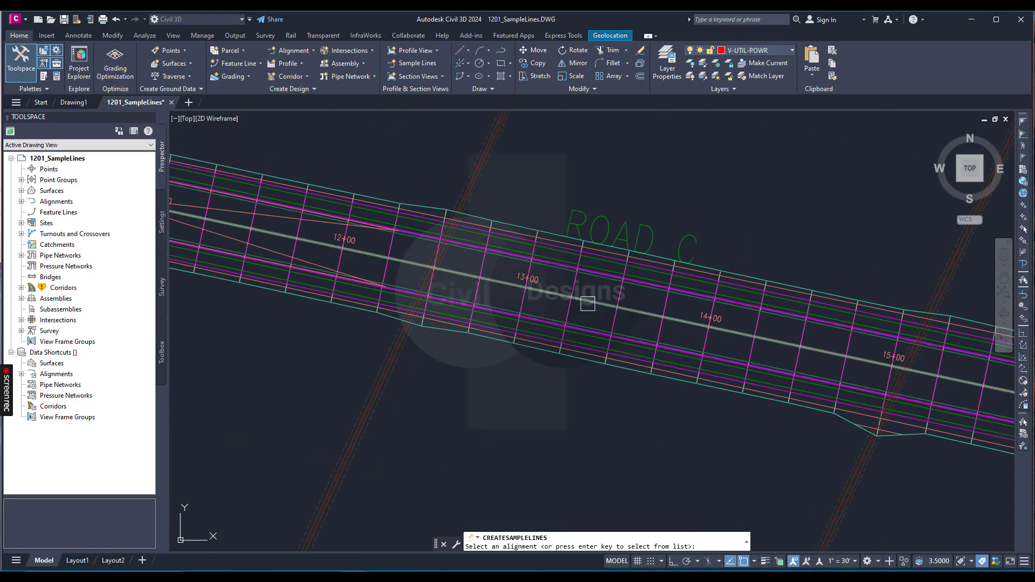
pyautogui.scroll(-6, 588, 303)
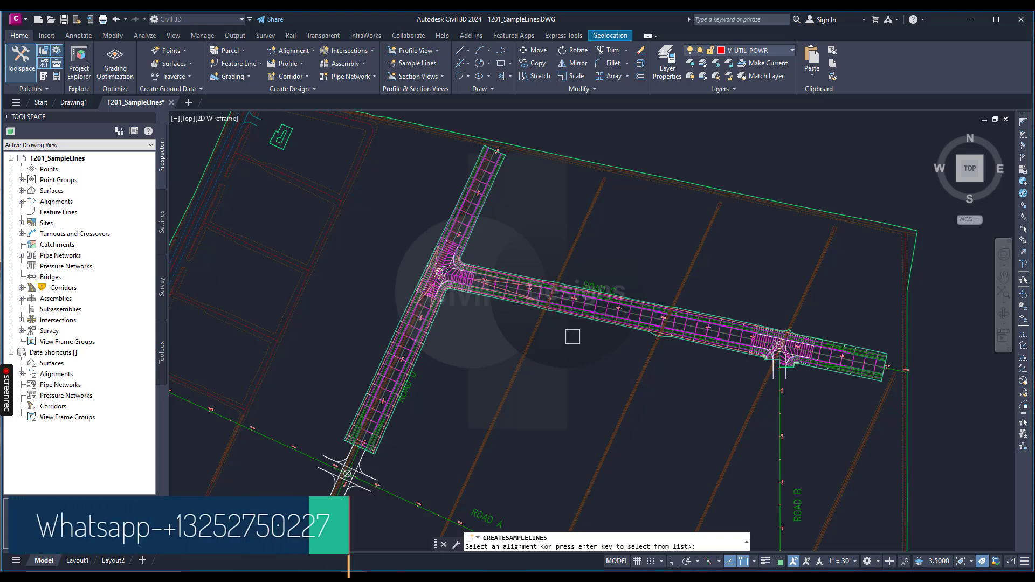
pyautogui.scroll(5, 587, 300)
pyautogui.scroll(-2, 588, 301)
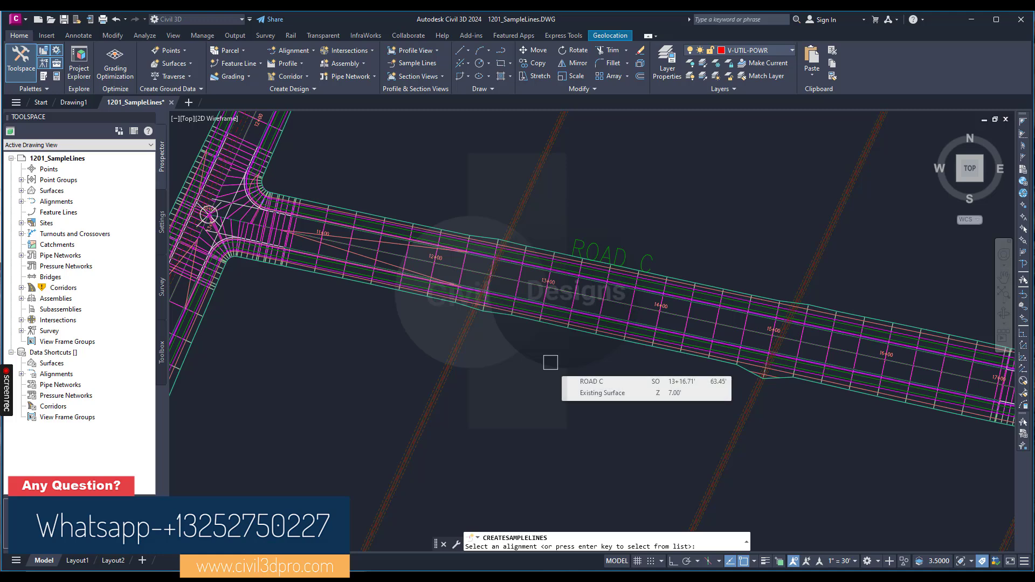
pyautogui.press('Return')
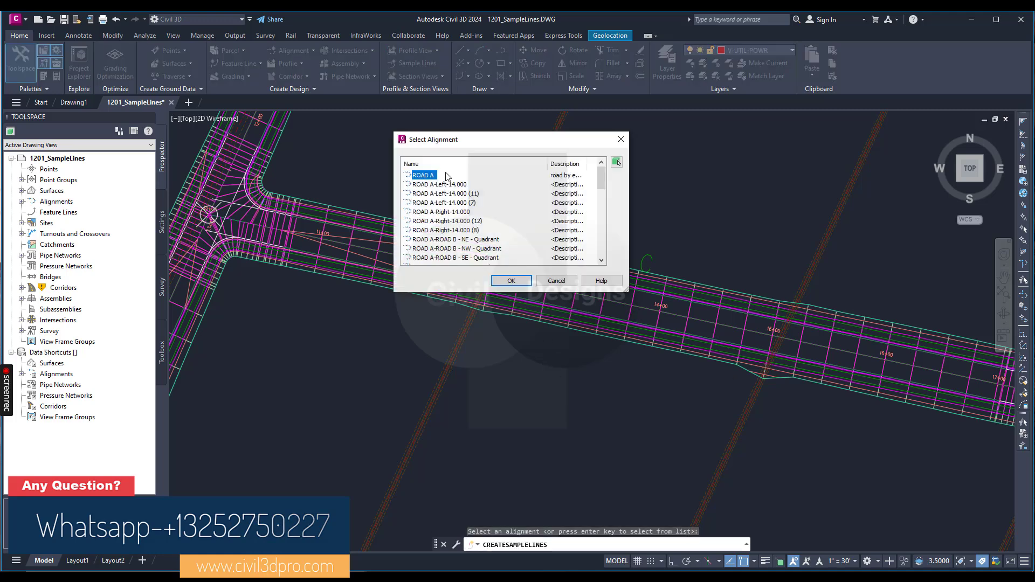
pyautogui.scroll(-6, 447, 216)
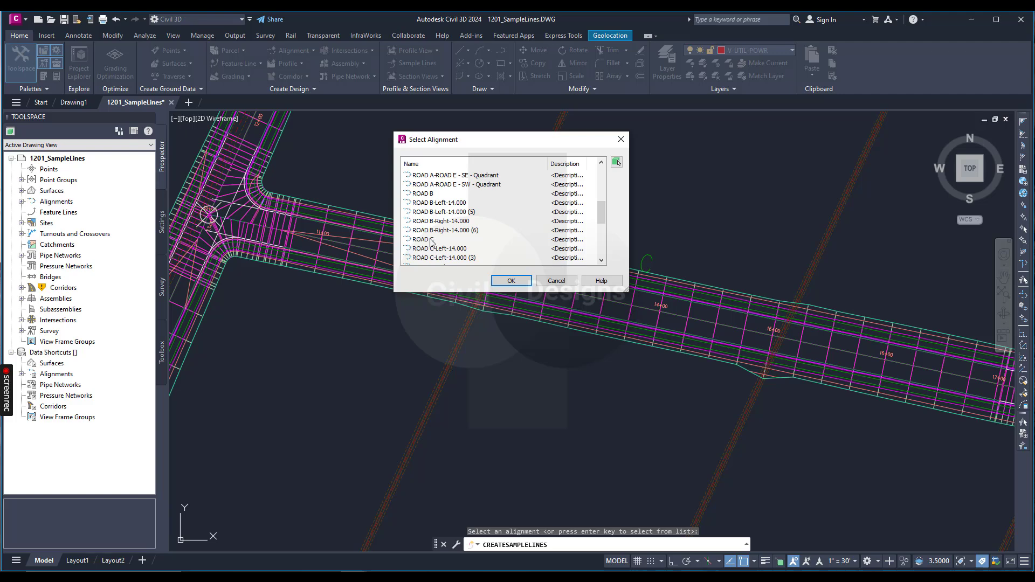
pyautogui.click(432, 241)
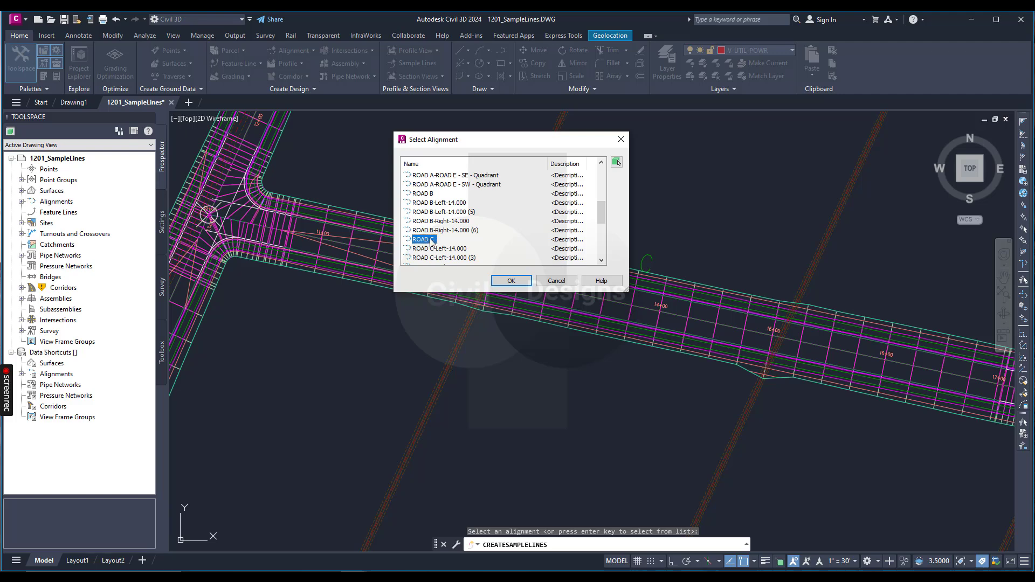
pyautogui.click(511, 281)
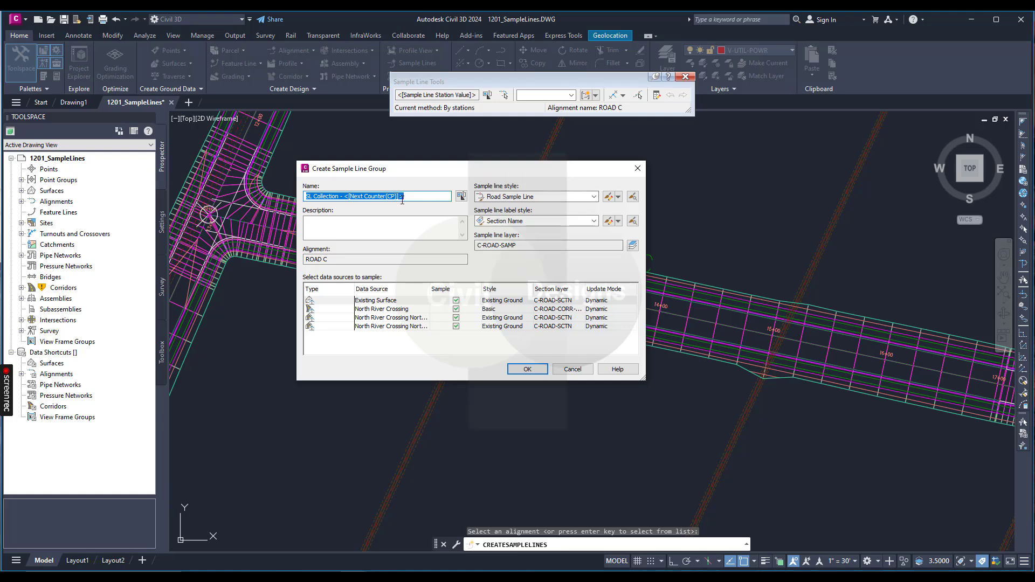
# Name the sample line group "Road-C Sample Lines" and set the North River Crossing corridor's style to All Codes.
pyautogui.write('Road')
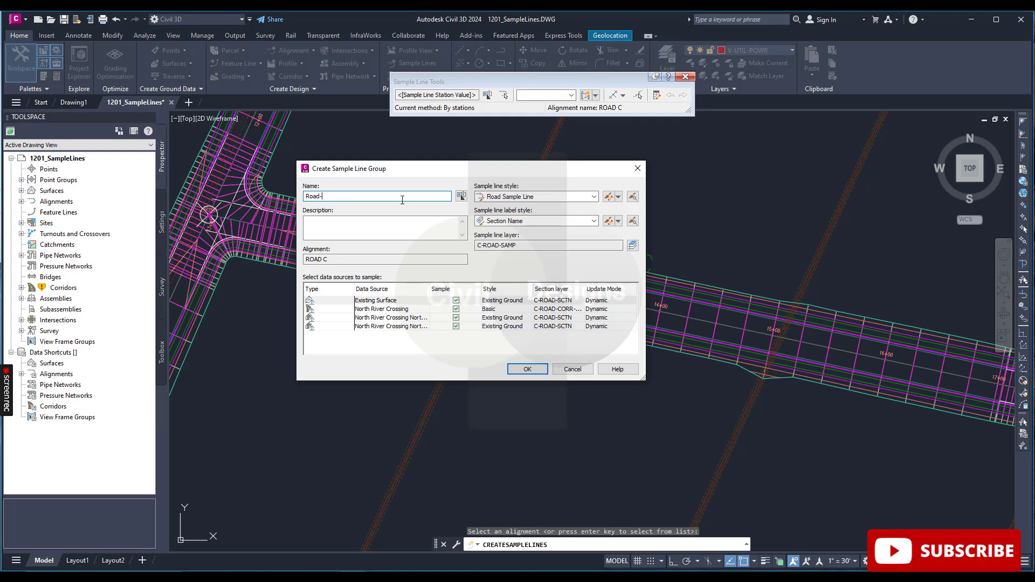
pyautogui.write('-C Sample Lines')
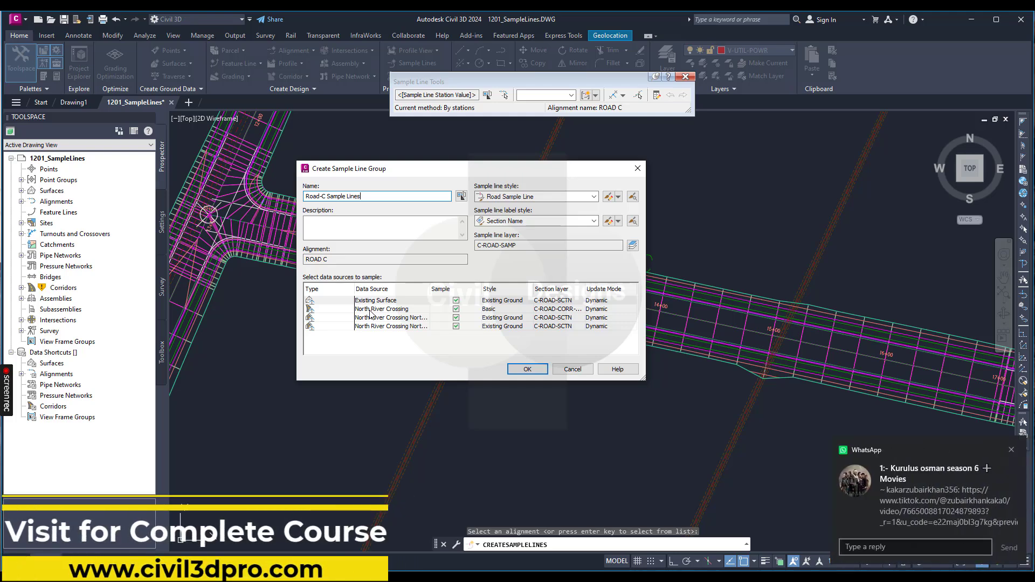
pyautogui.click(491, 309)
pyautogui.click(490, 309)
pyautogui.click(413, 251)
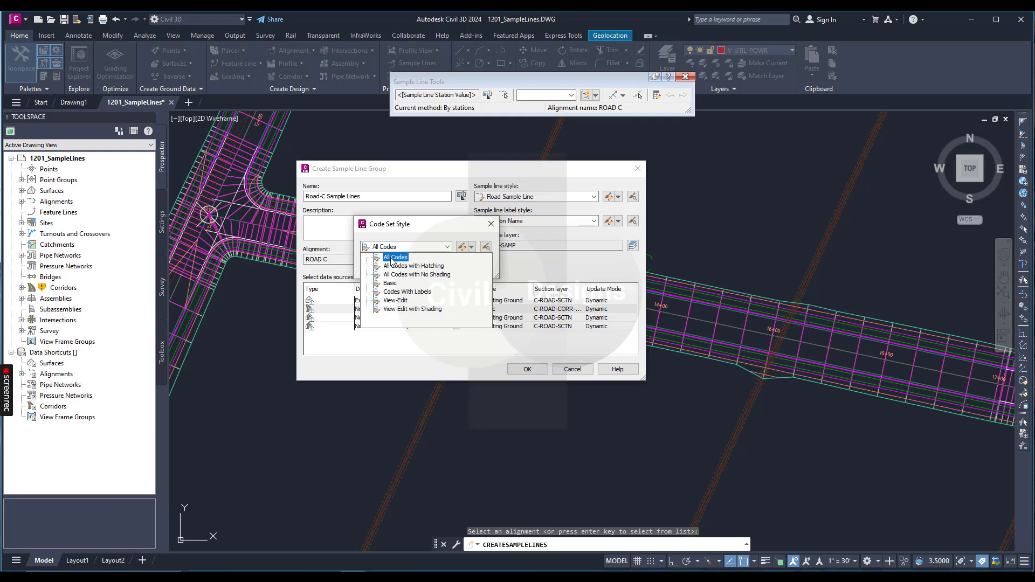
pyautogui.click(395, 258)
pyautogui.click(384, 268)
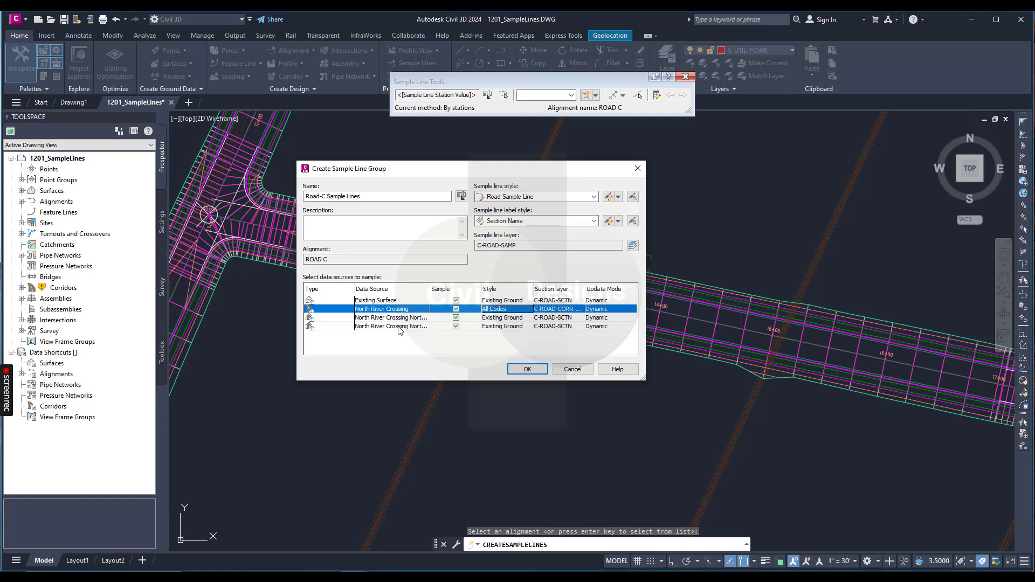
# Set the section style of both North River Crossing corridor surfaces to Finished Ground and create the sample line group.
pyautogui.moveTo(429, 290)
pyautogui.mouseDown()
pyautogui.moveTo(459, 289)
pyautogui.moveTo(448, 290)
pyautogui.mouseUp()
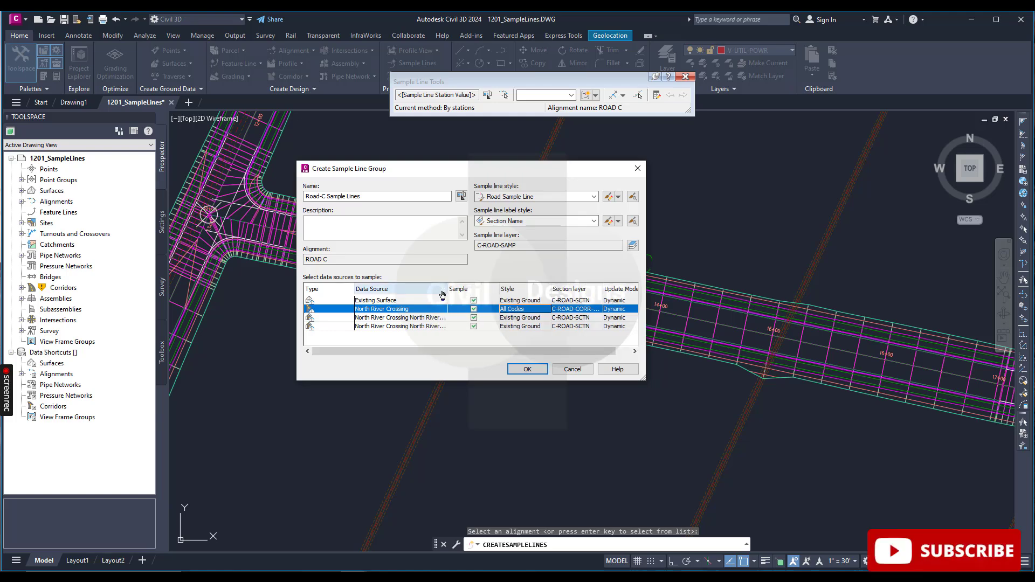
pyautogui.click(524, 318)
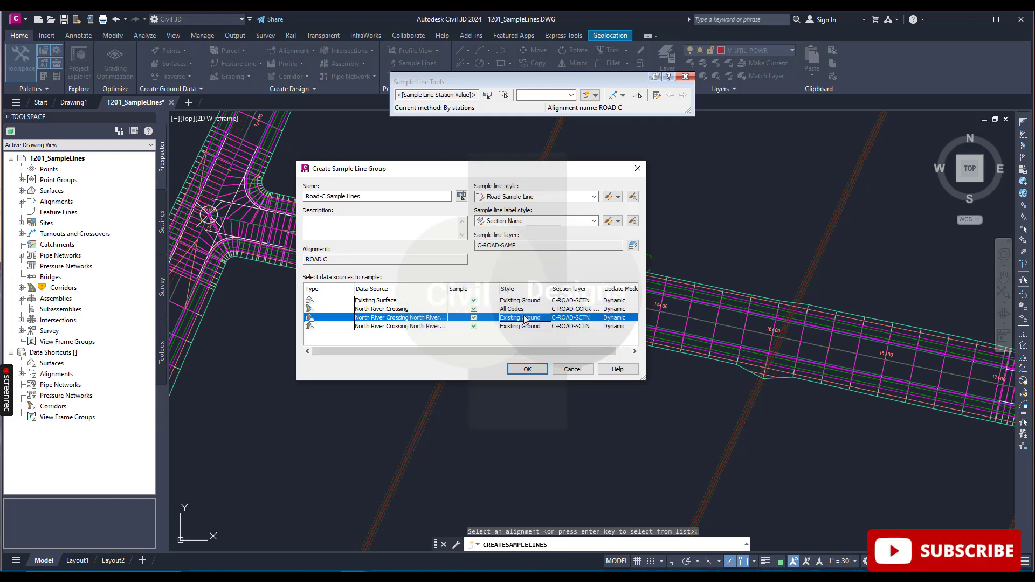
pyautogui.click(524, 319)
pyautogui.click(420, 247)
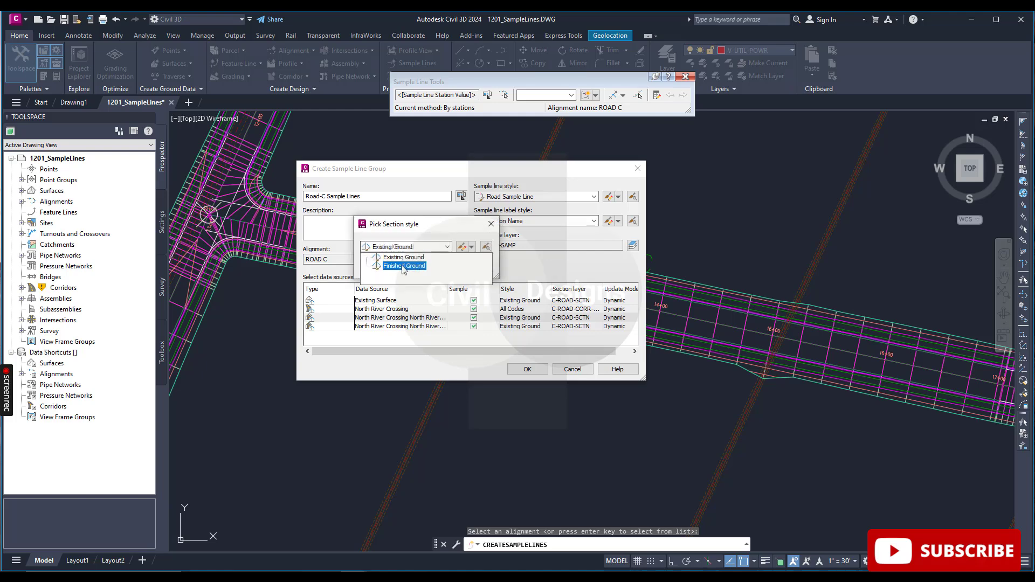
pyautogui.click(403, 266)
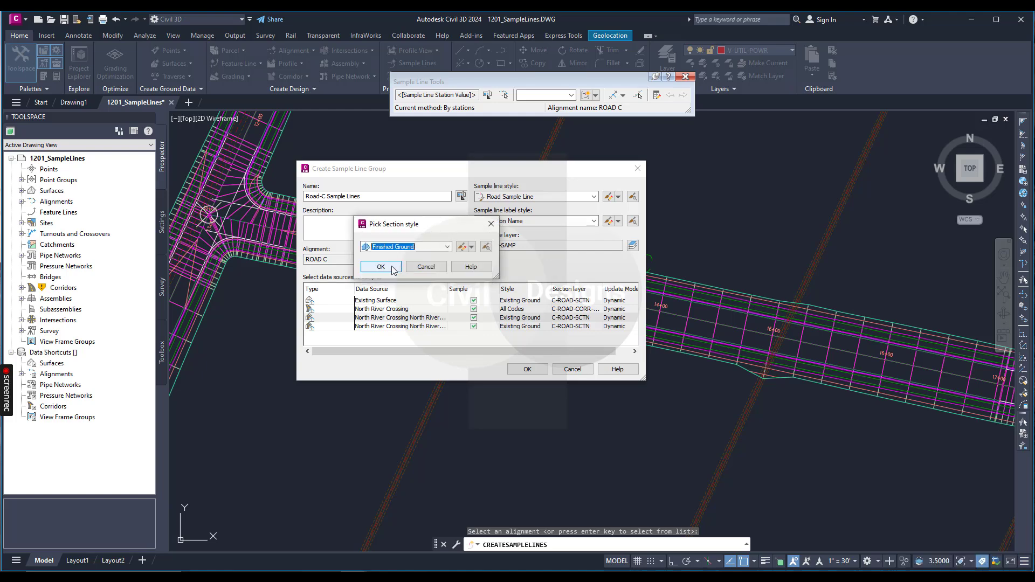
pyautogui.click(393, 268)
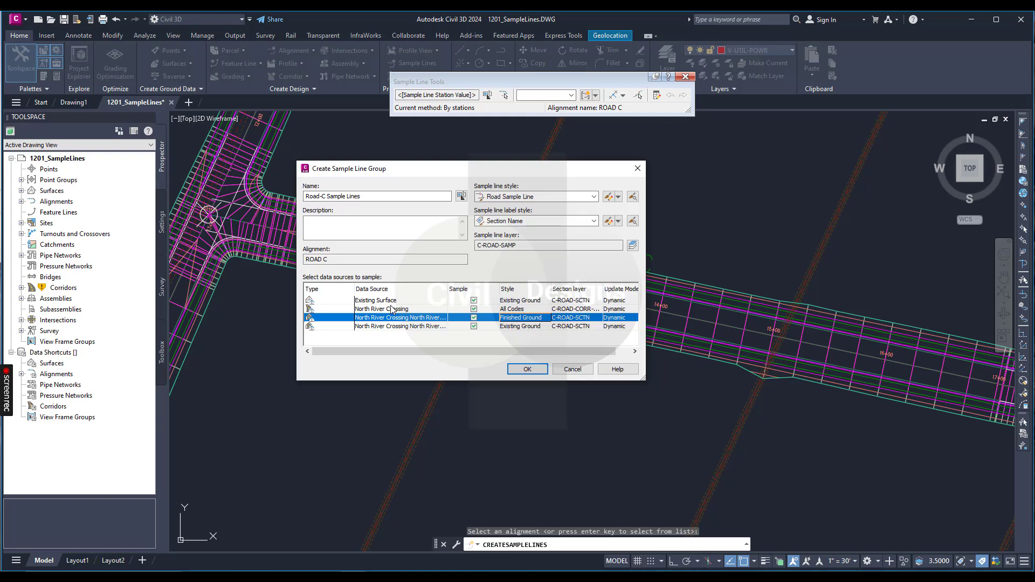
pyautogui.click(524, 327)
pyautogui.click(420, 247)
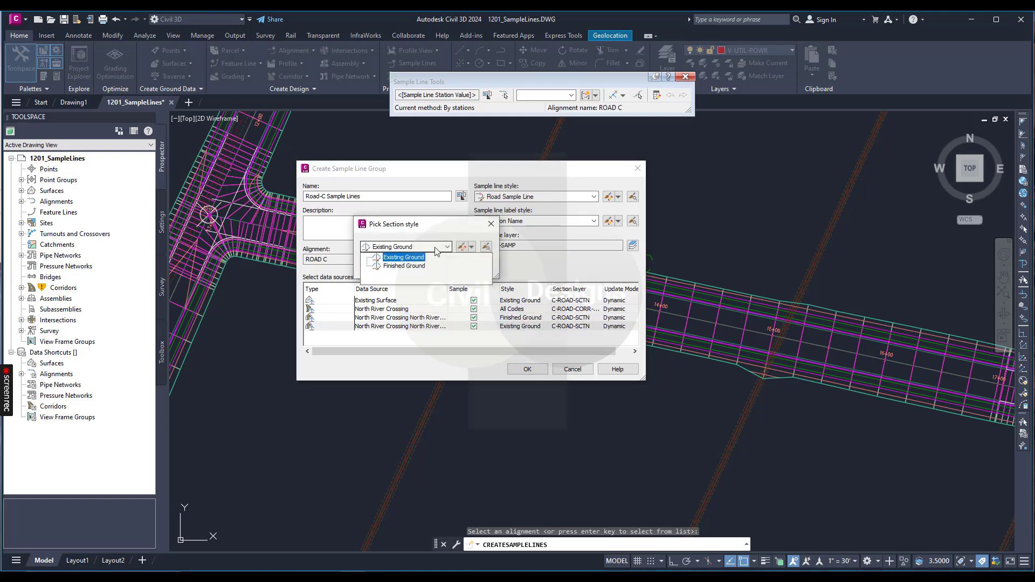
pyautogui.click(402, 267)
pyautogui.click(393, 268)
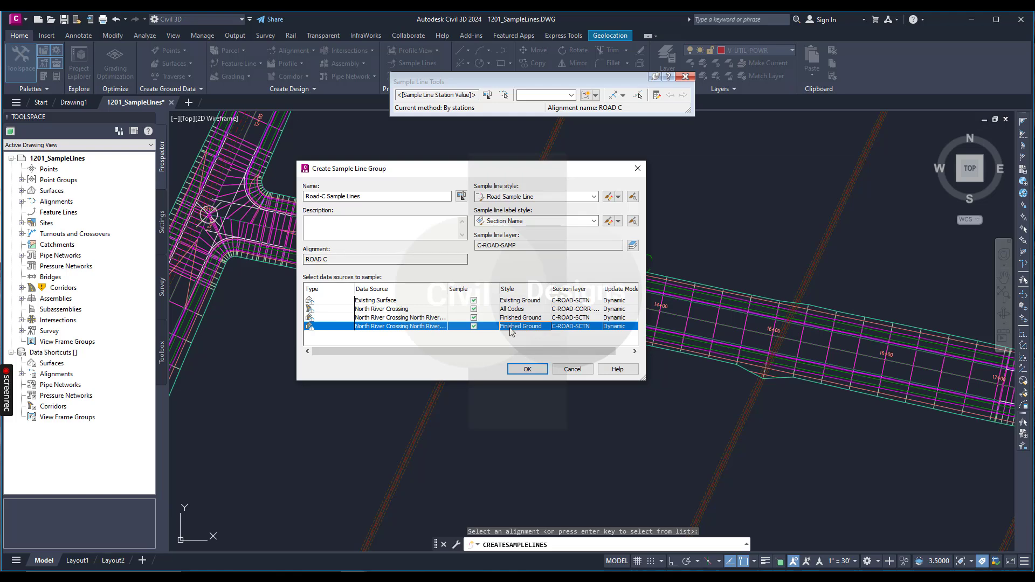
pyautogui.click(527, 371)
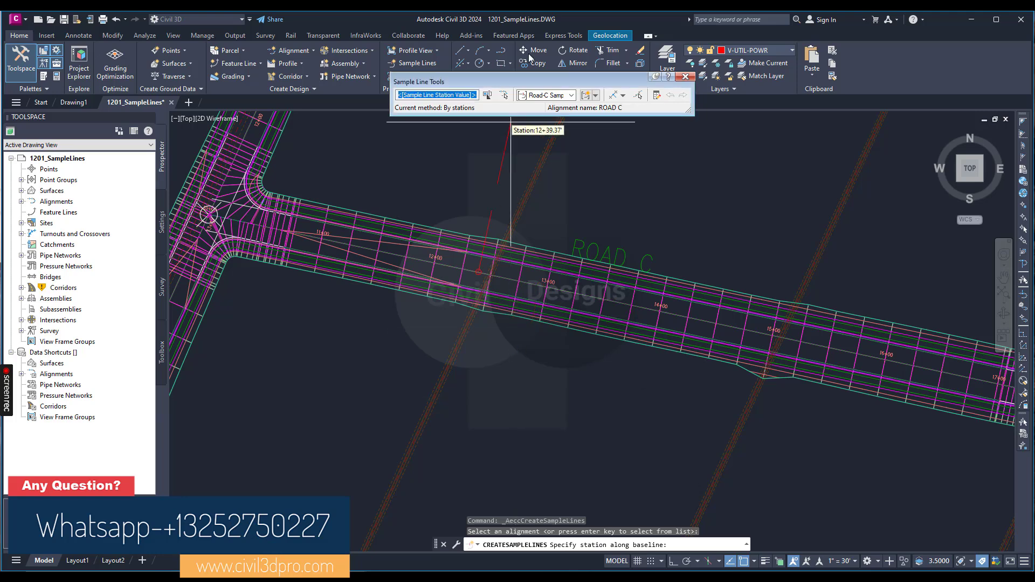
# Move the Sample Line Tools clear of the ribbon and choose to create sample lines by range of stations.
pyautogui.moveTo(468, 82); pyautogui.dragTo(421, 159)
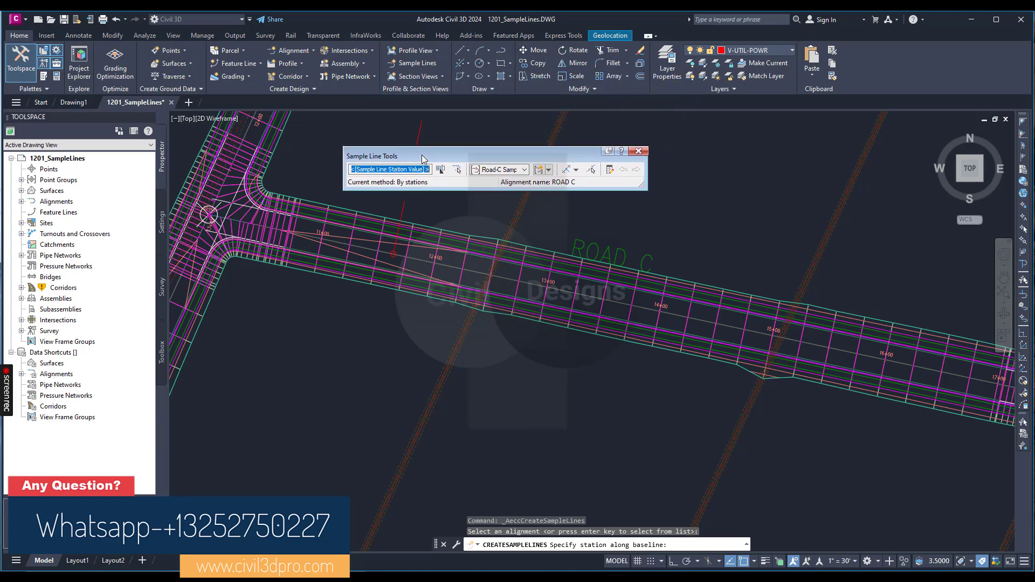
pyautogui.click(576, 170)
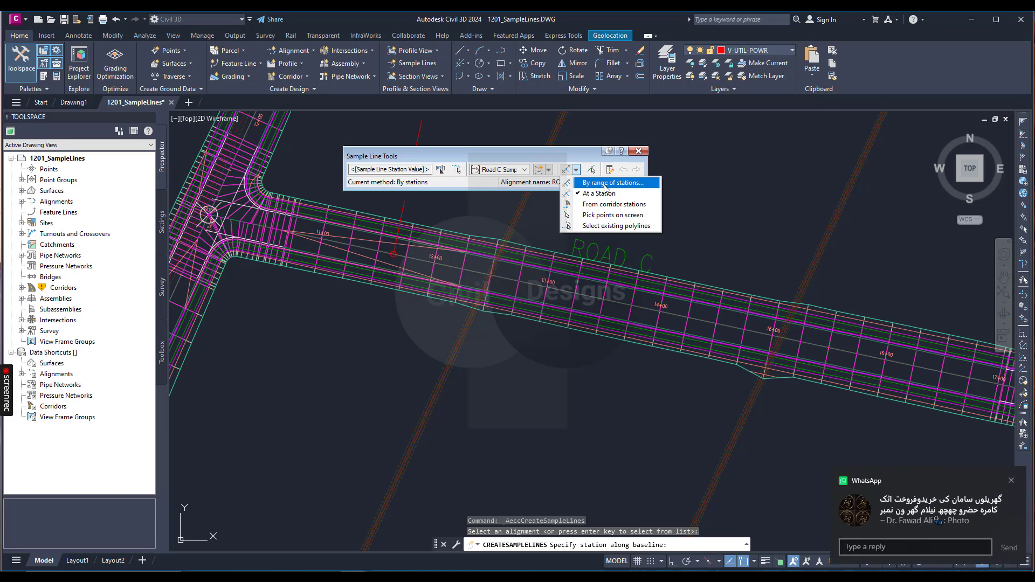
pyautogui.click(605, 186)
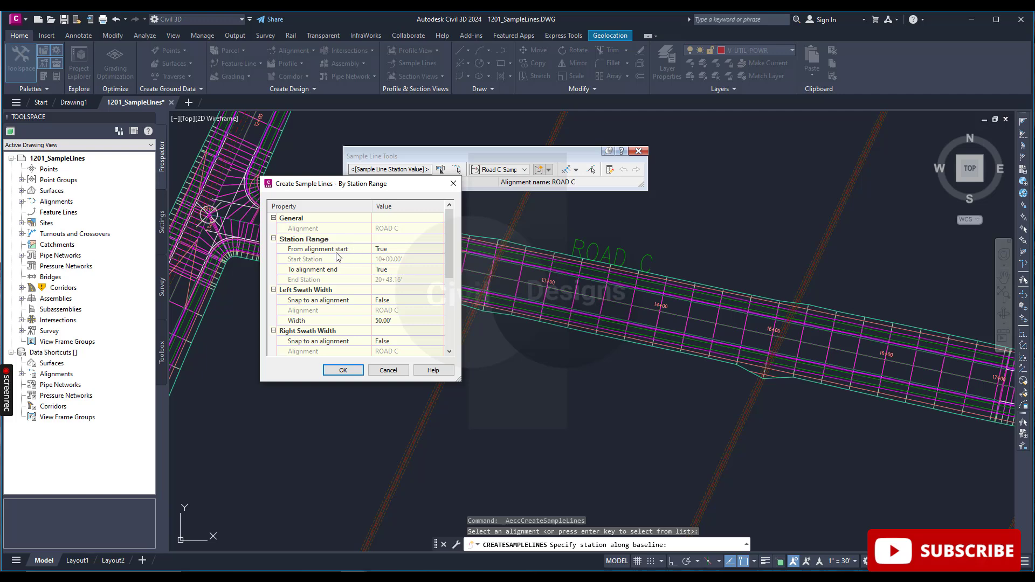
# Try setting To alignment end to False to make the end station editable, and restore it to True.
pyautogui.click(392, 249)
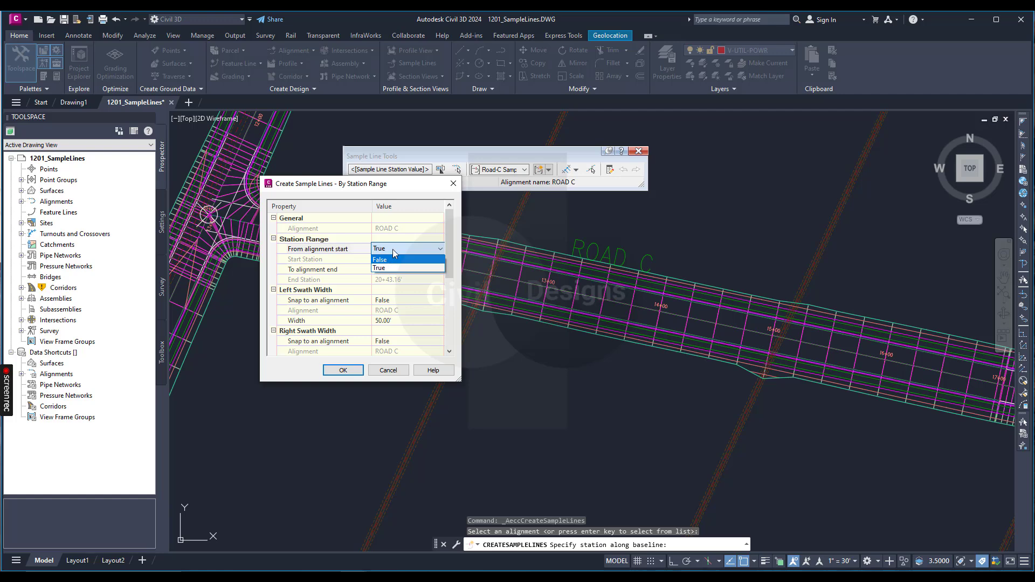
pyautogui.click(392, 249)
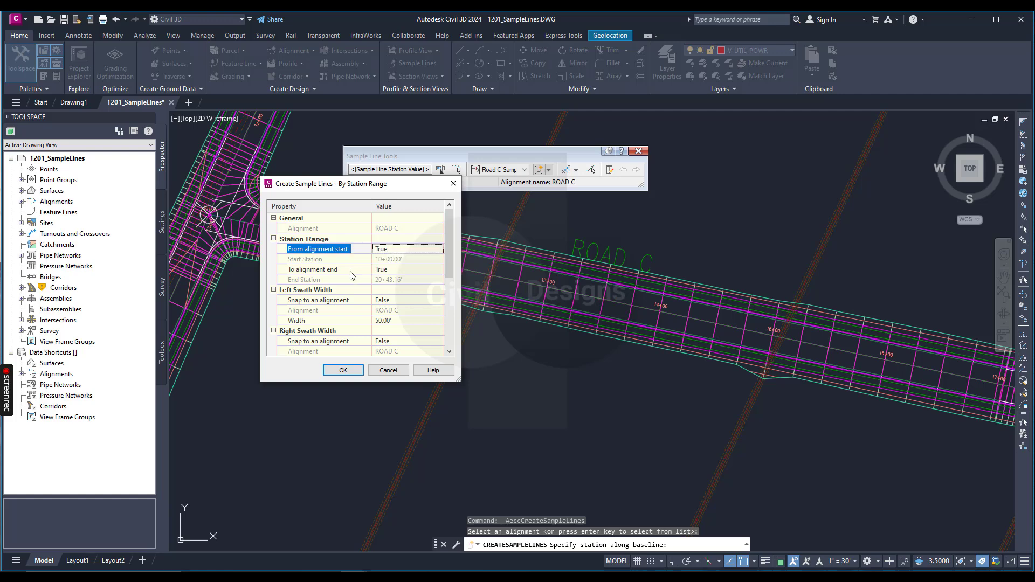
pyautogui.click(393, 270)
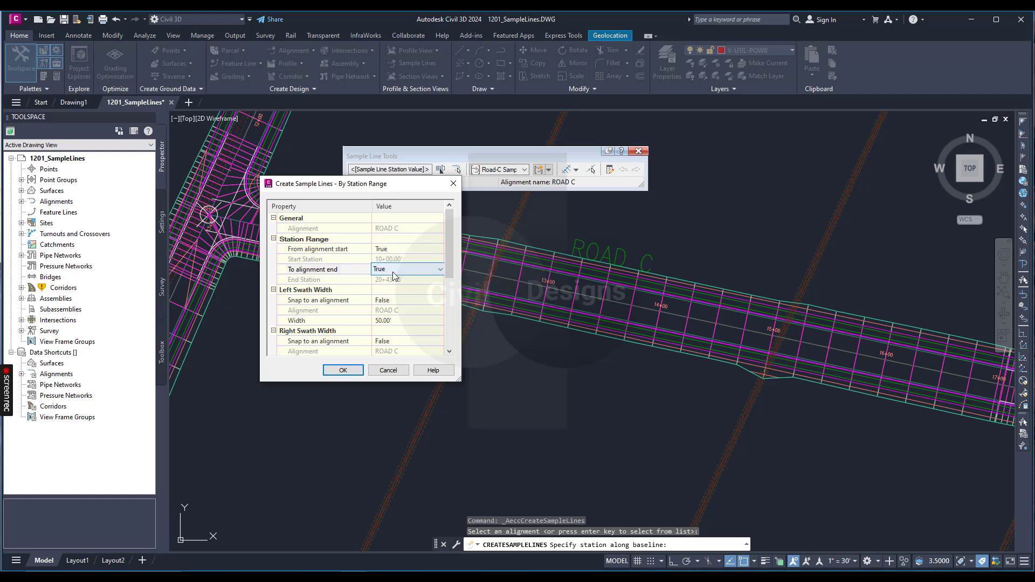
pyautogui.click(393, 273)
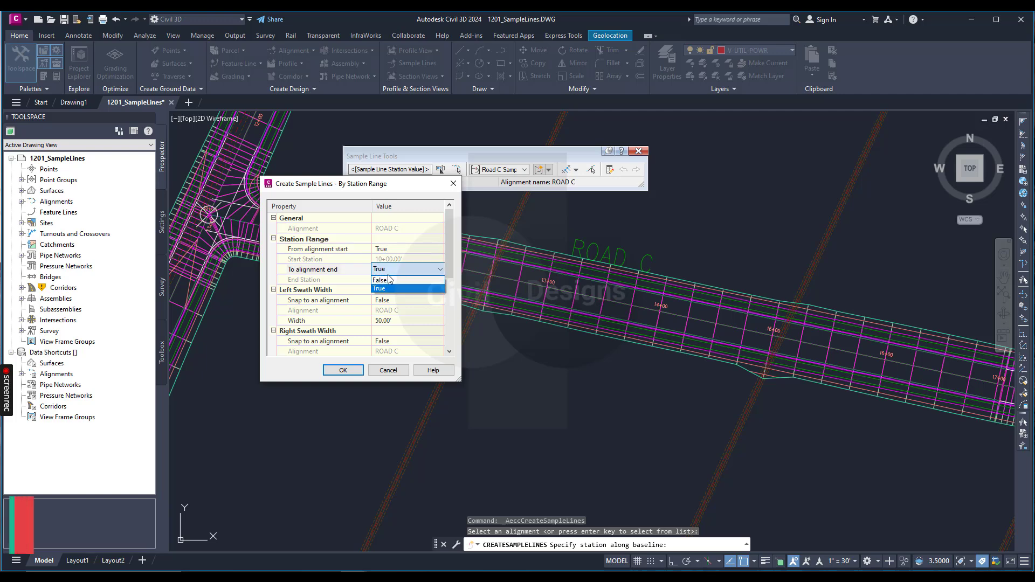
pyautogui.click(385, 281)
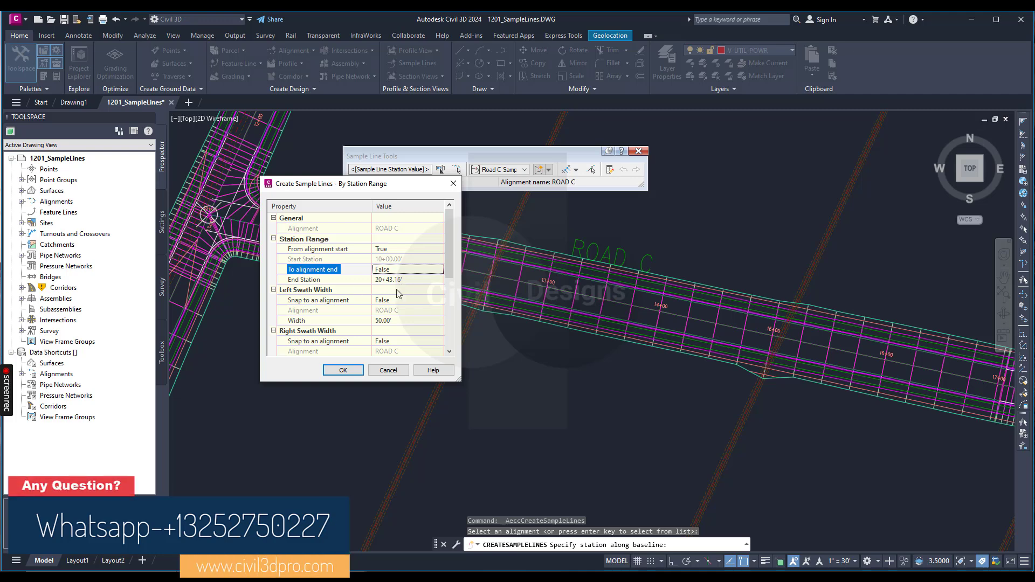
pyautogui.click(398, 280)
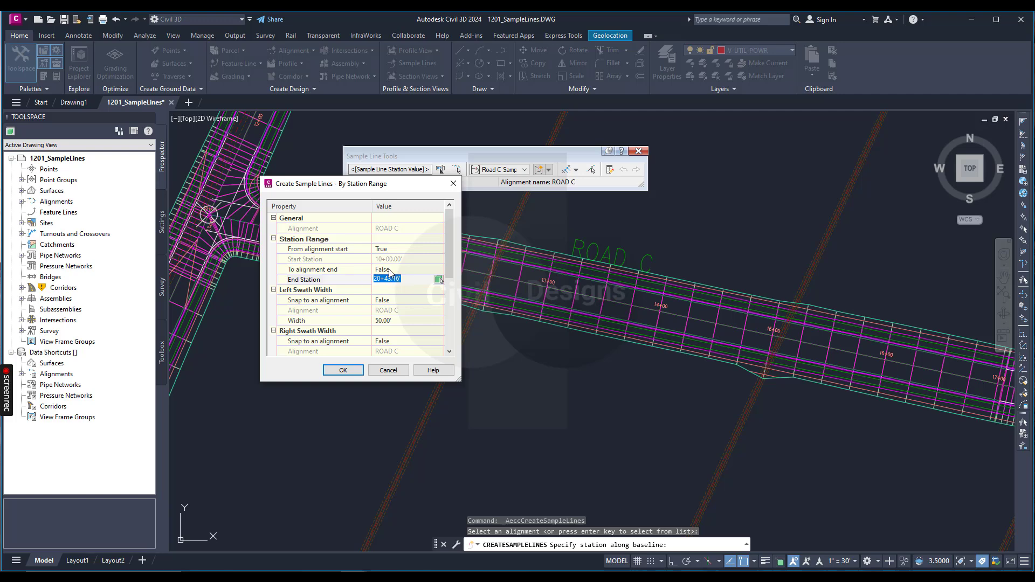
pyautogui.click(390, 272)
pyautogui.click(391, 272)
pyautogui.click(382, 281)
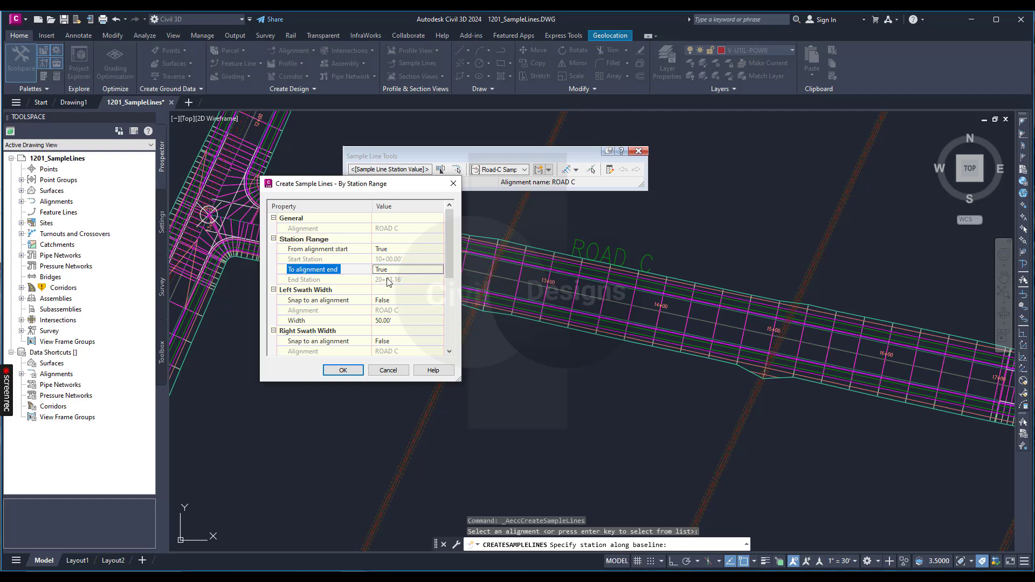
# Review the left and right swath width settings and the options for snapping the left swath to an alignment.
pyautogui.scroll(-1, 383, 296)
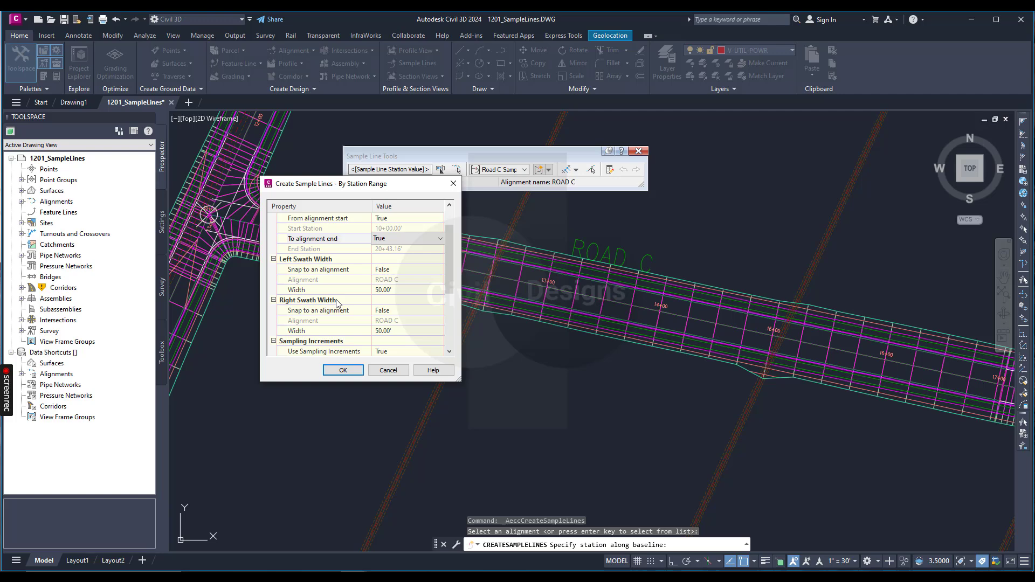
pyautogui.scroll(-1, 382, 310)
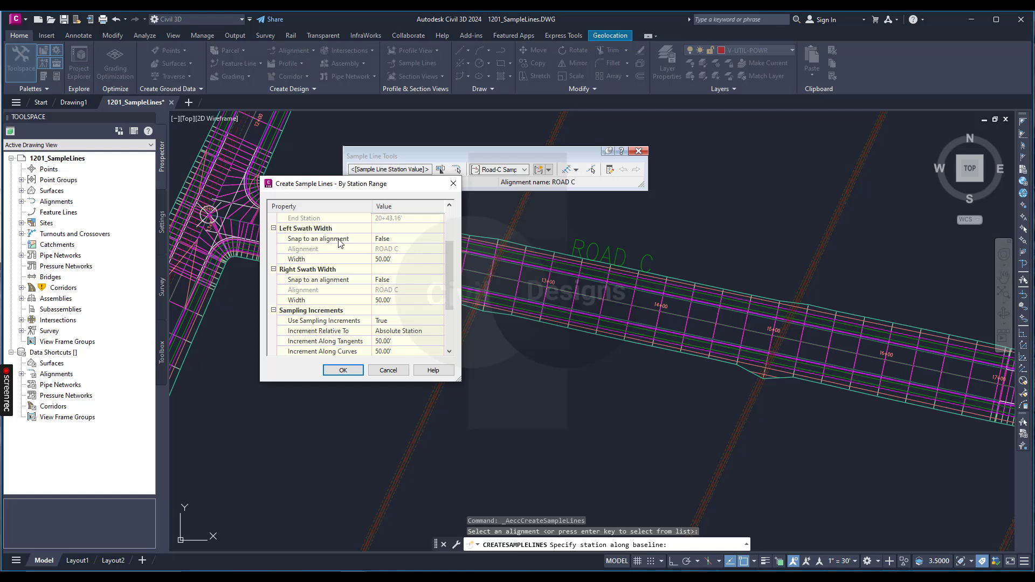
pyautogui.click(384, 243)
pyautogui.click(385, 243)
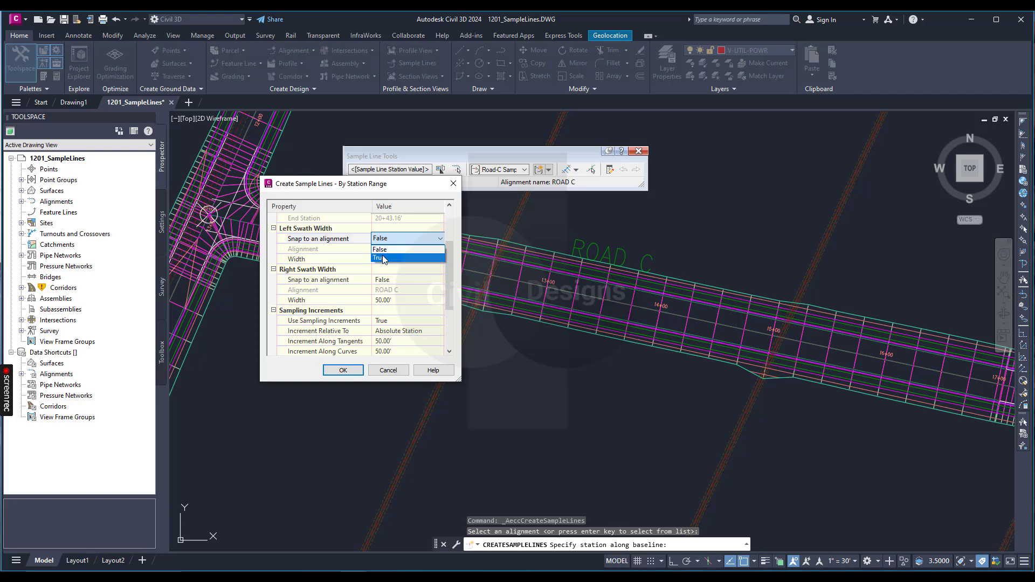
pyautogui.click(388, 241)
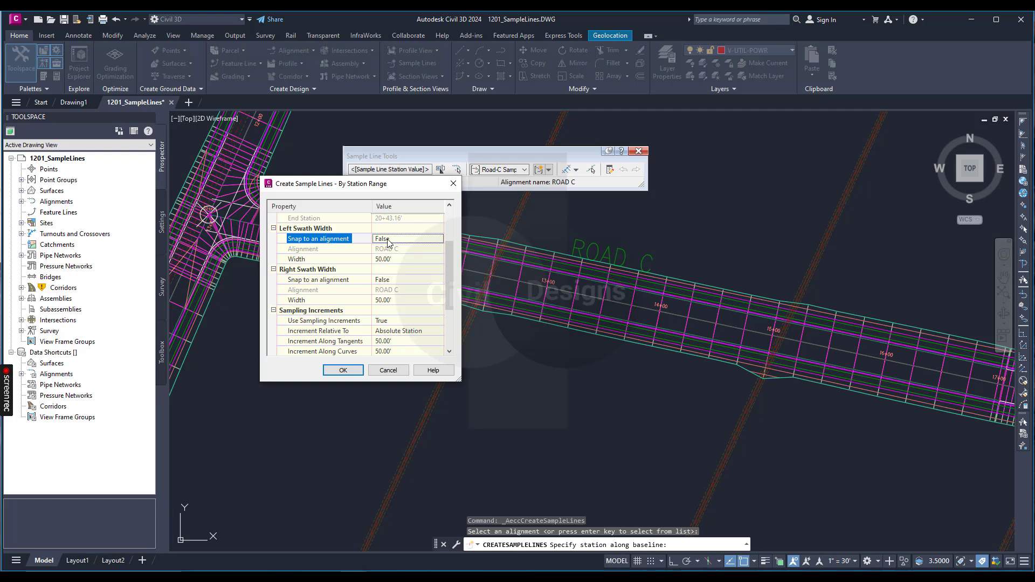
# Keep the 50' sampling increments, leave the At Range Start control at False, and create the sample lines along ROAD C.
pyautogui.scroll(-1, 384, 263)
pyautogui.scroll(-1, 381, 272)
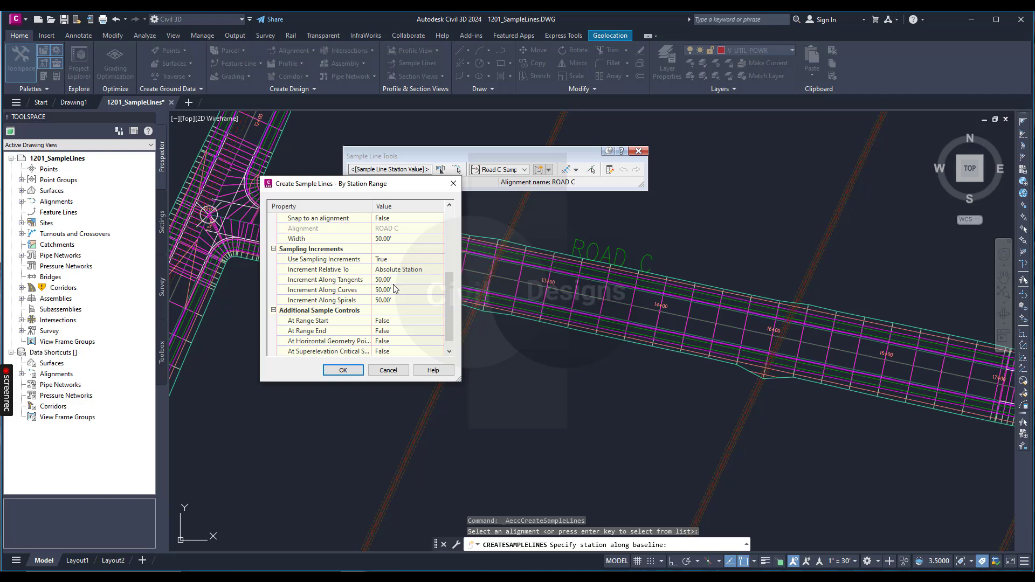
pyautogui.scroll(-1, 395, 290)
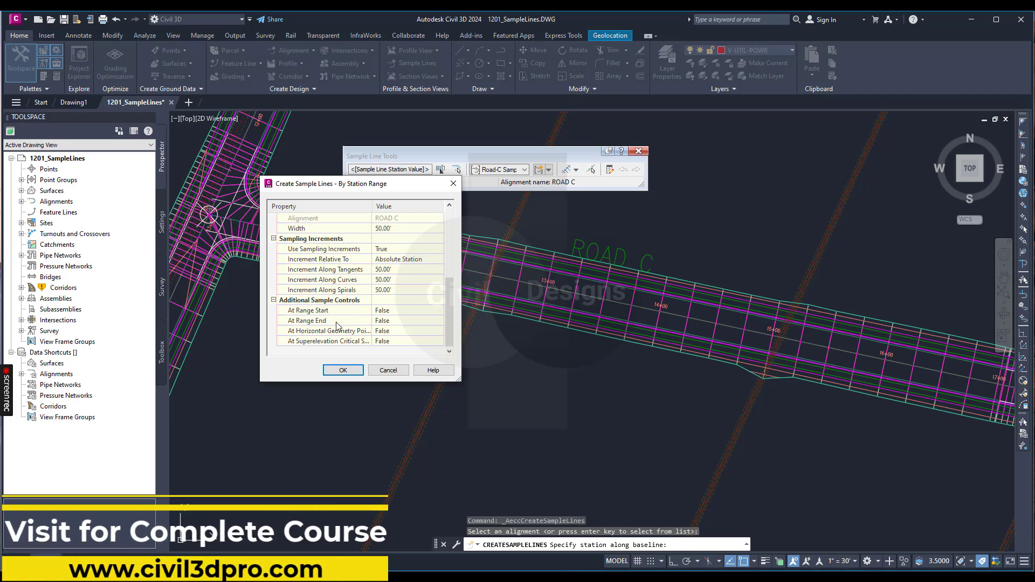
pyautogui.click(388, 311)
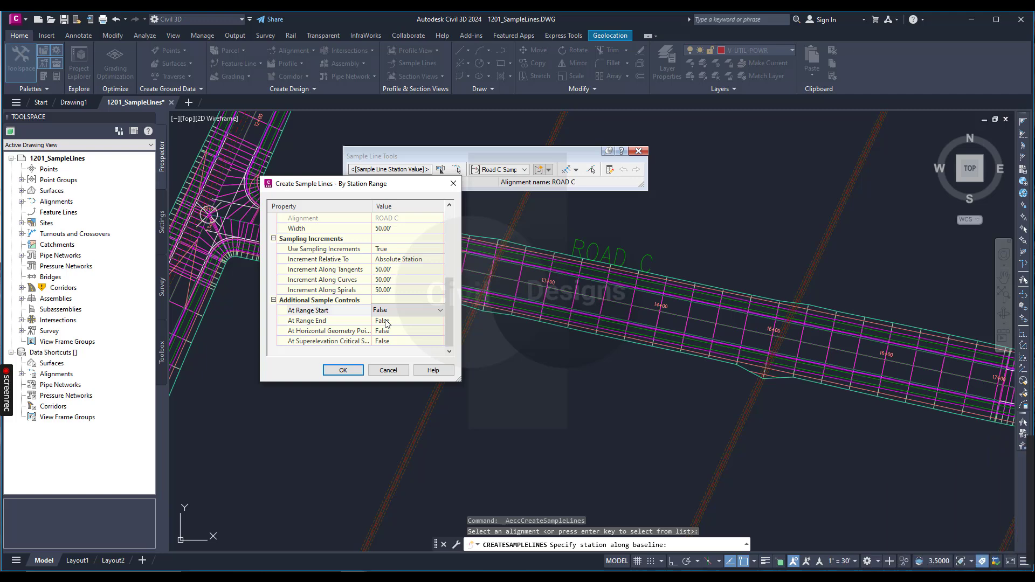
pyautogui.click(353, 371)
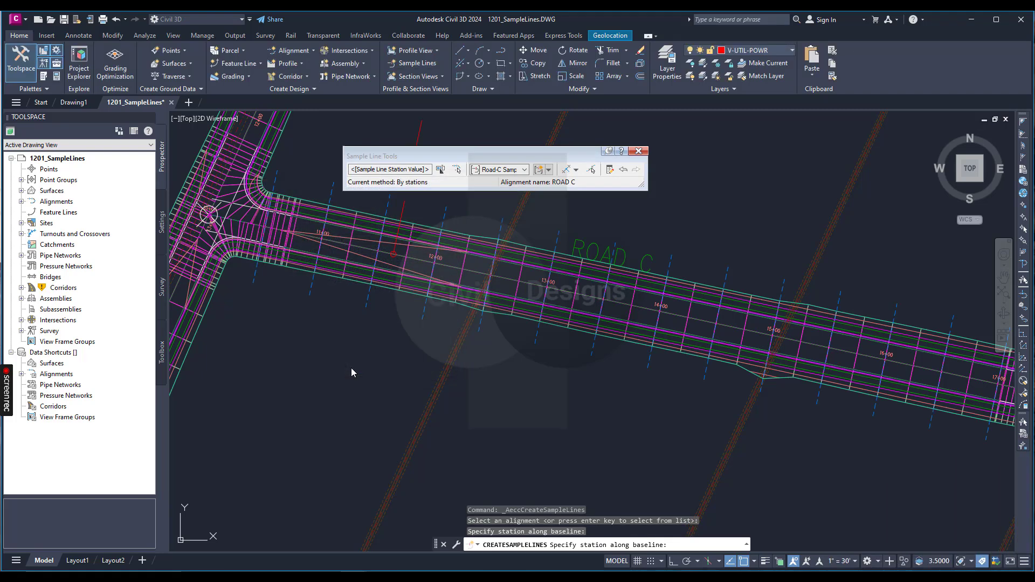
# Finish the sample line creation command and close the Panorama event viewer.
pyautogui.scroll(3, 356, 361)
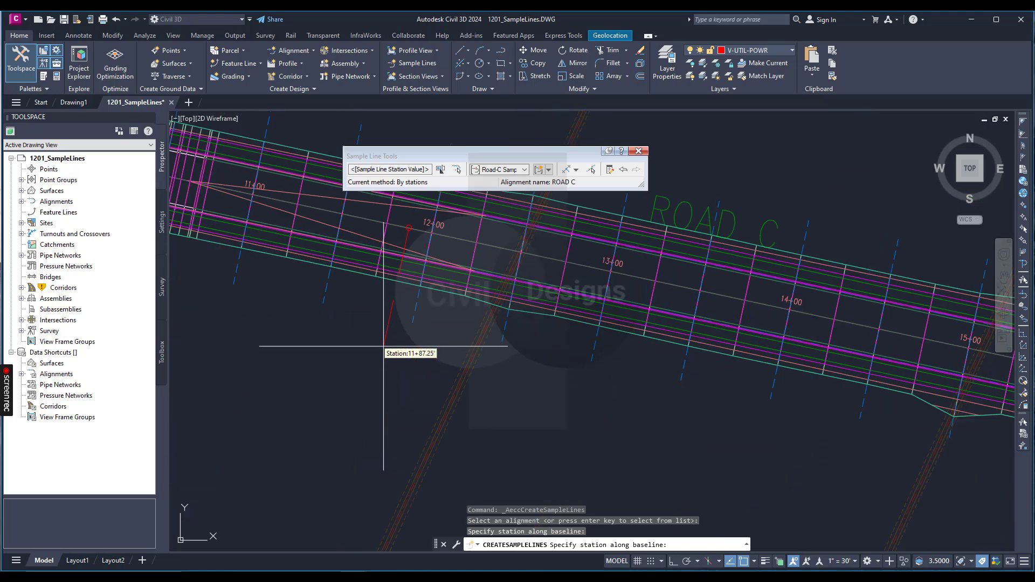
pyautogui.scroll(-2, 366, 372)
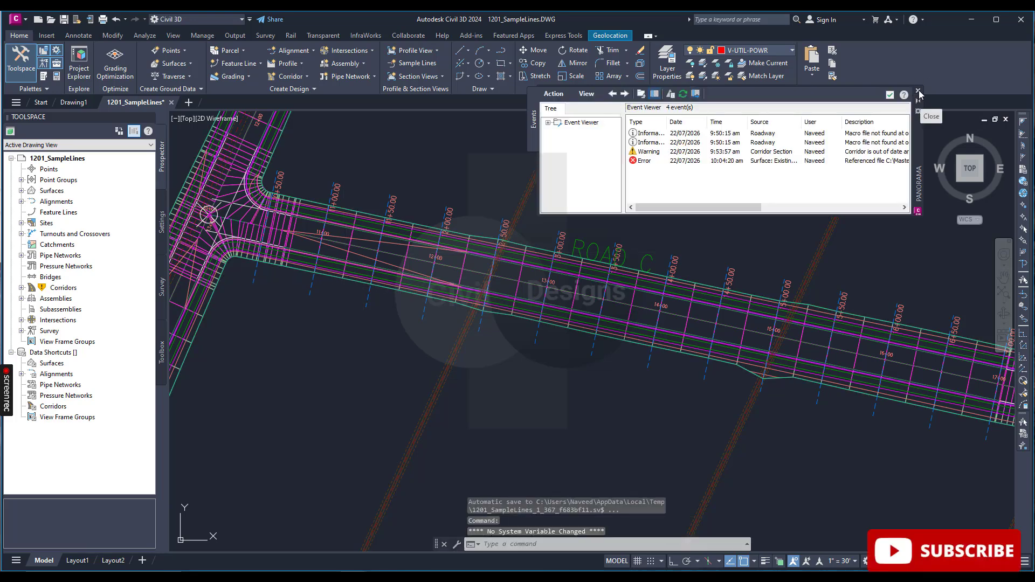
pyautogui.click(919, 90)
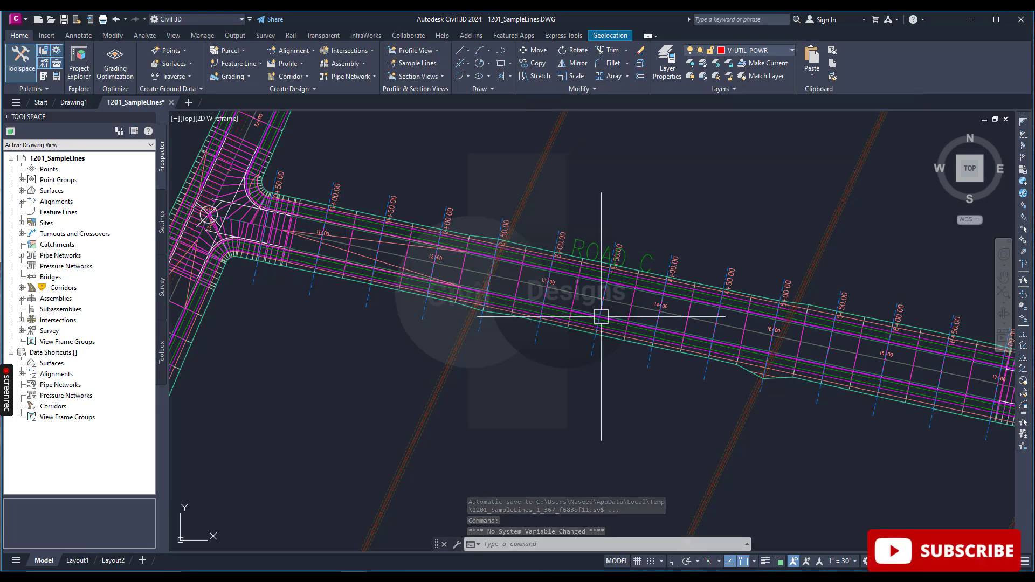
# Examine the sample lines and station labels at the far end of ROAD C and around the intersection at its start.
pyautogui.scroll(-5, 601, 316)
pyautogui.scroll(6, 843, 377)
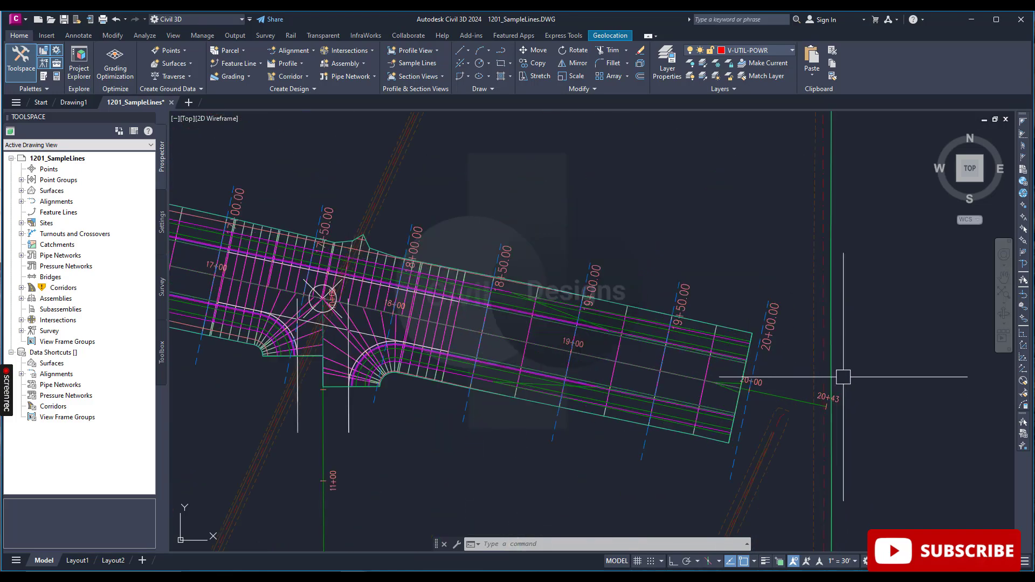
pyautogui.scroll(-5, 857, 413)
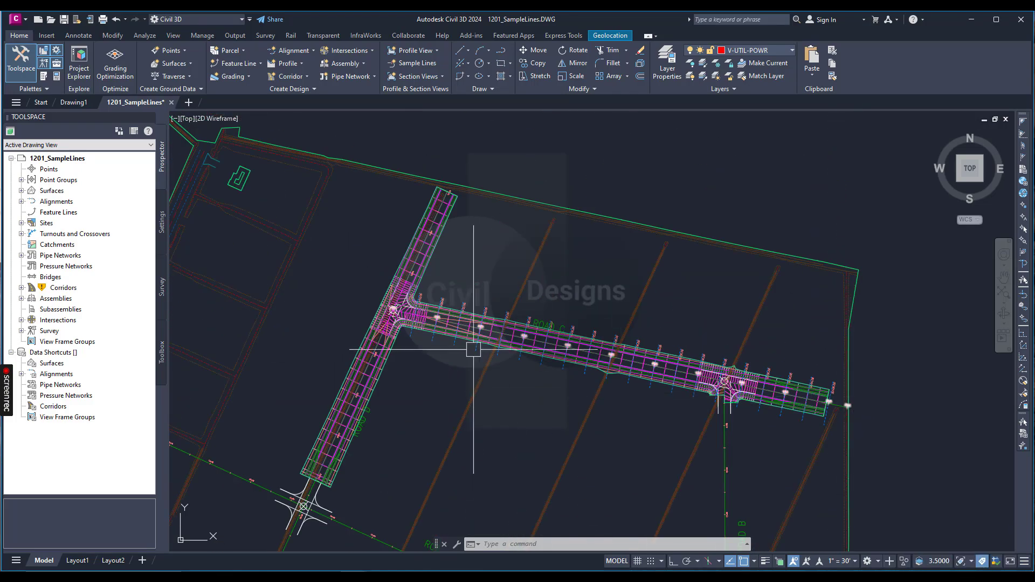
pyautogui.scroll(6, 401, 318)
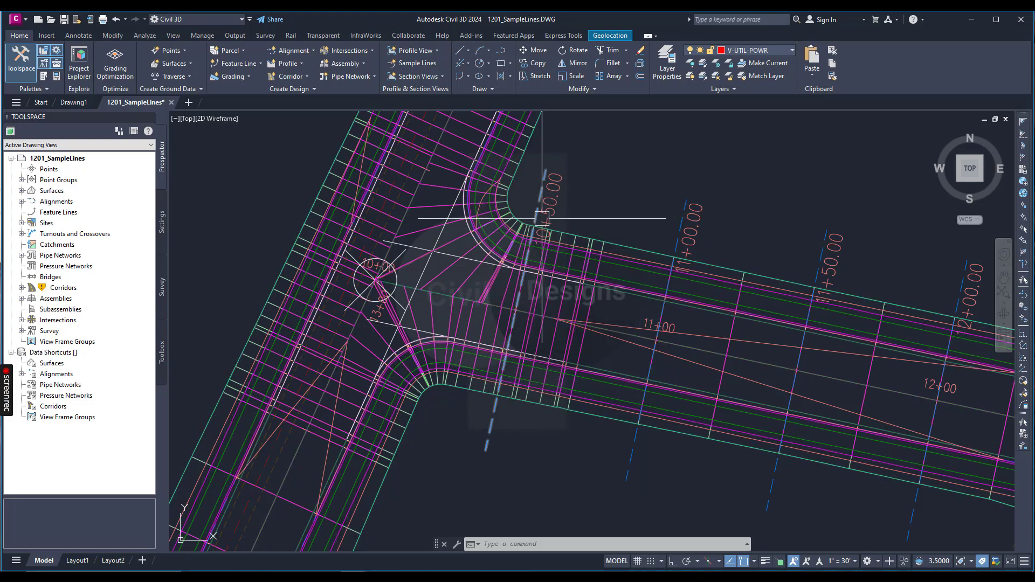
pyautogui.scroll(5, 542, 218)
pyautogui.scroll(-7, 560, 210)
pyautogui.scroll(4, 524, 212)
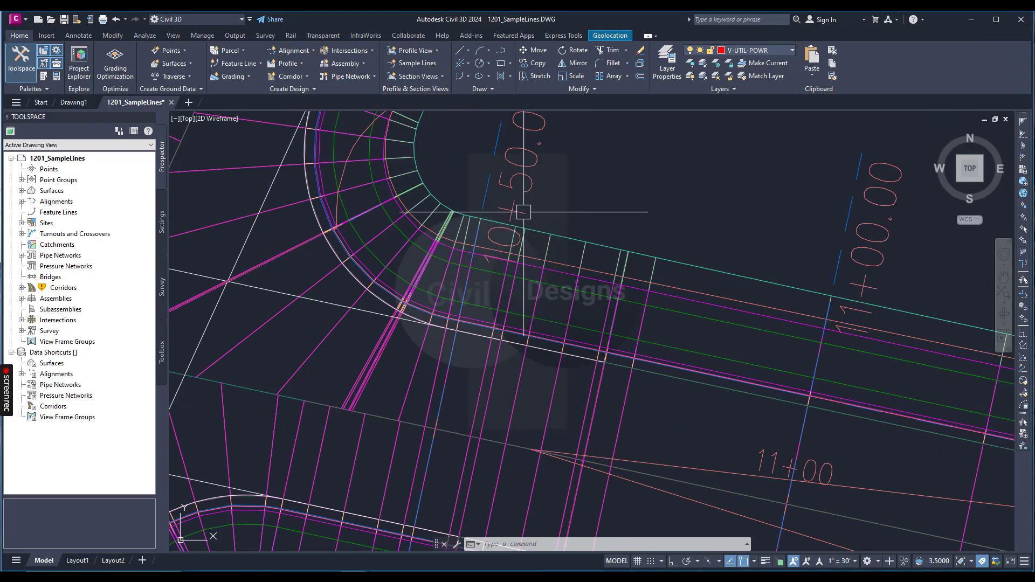
pyautogui.scroll(-5, 523, 212)
pyautogui.scroll(3, 495, 276)
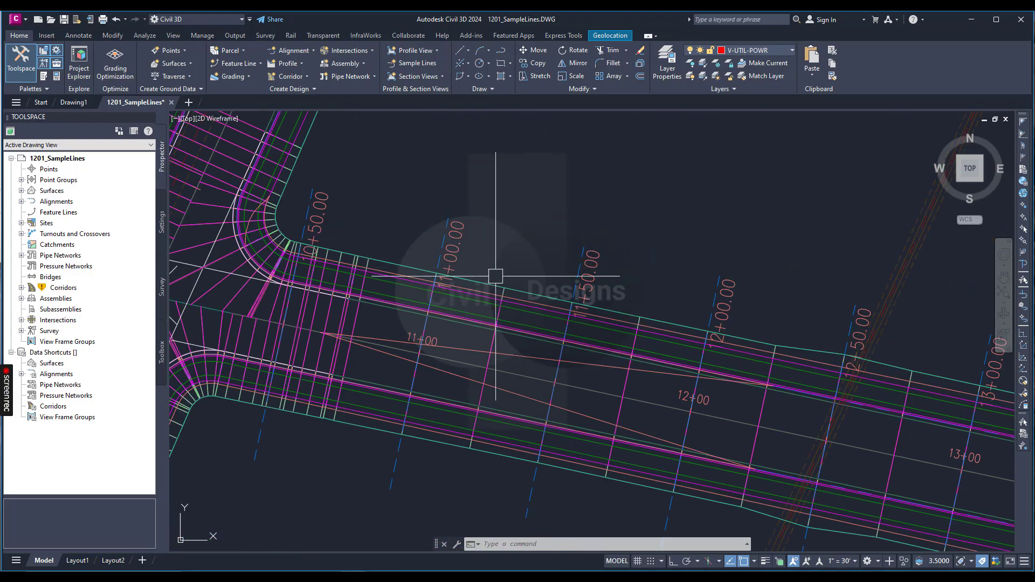
# Inspect the spacing and extent of the sample lines along the whole length of ROAD C.
pyautogui.scroll(-2, 475, 273)
pyautogui.scroll(2, 427, 266)
pyautogui.scroll(-4, 412, 238)
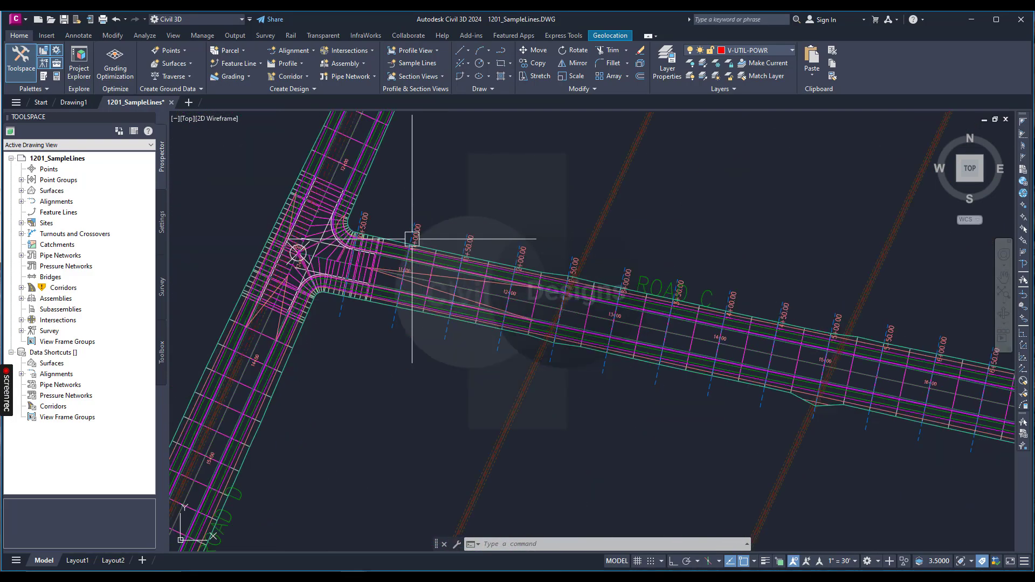
pyautogui.scroll(4, 527, 212)
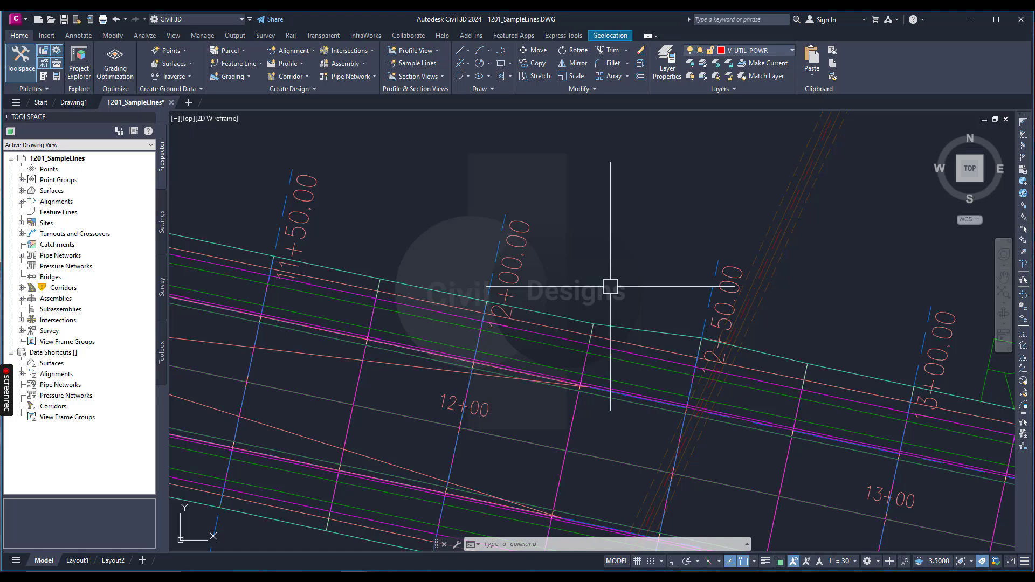
pyautogui.scroll(-5, 561, 283)
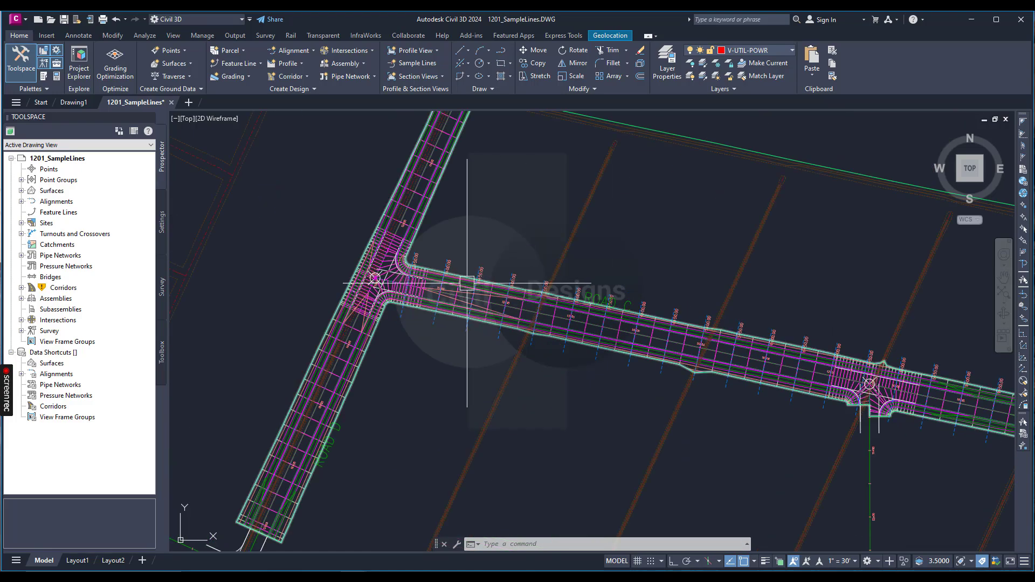
pyautogui.scroll(5, 582, 334)
pyautogui.scroll(-2, 543, 337)
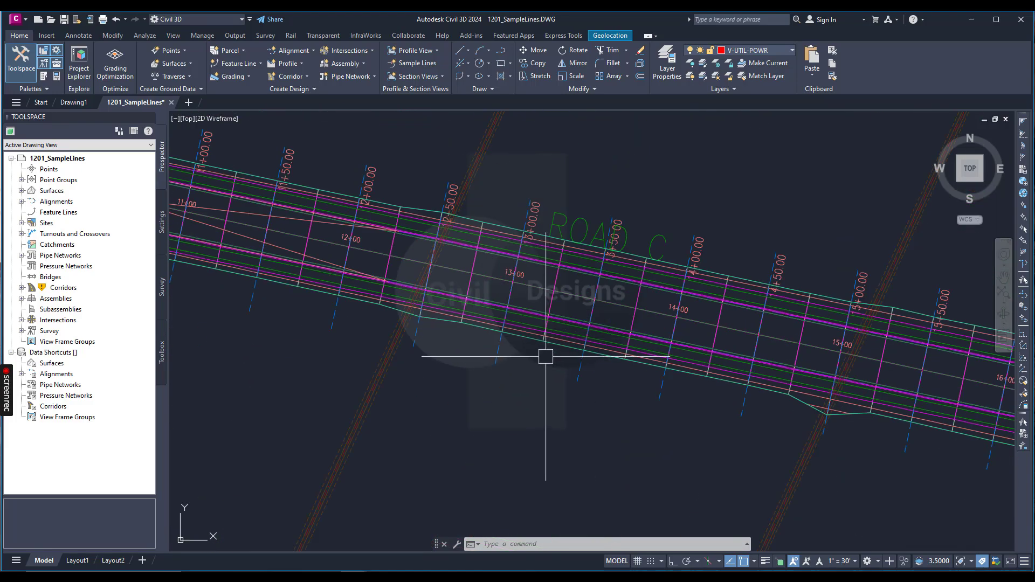
pyautogui.scroll(-3, 502, 351)
pyautogui.scroll(3, 517, 302)
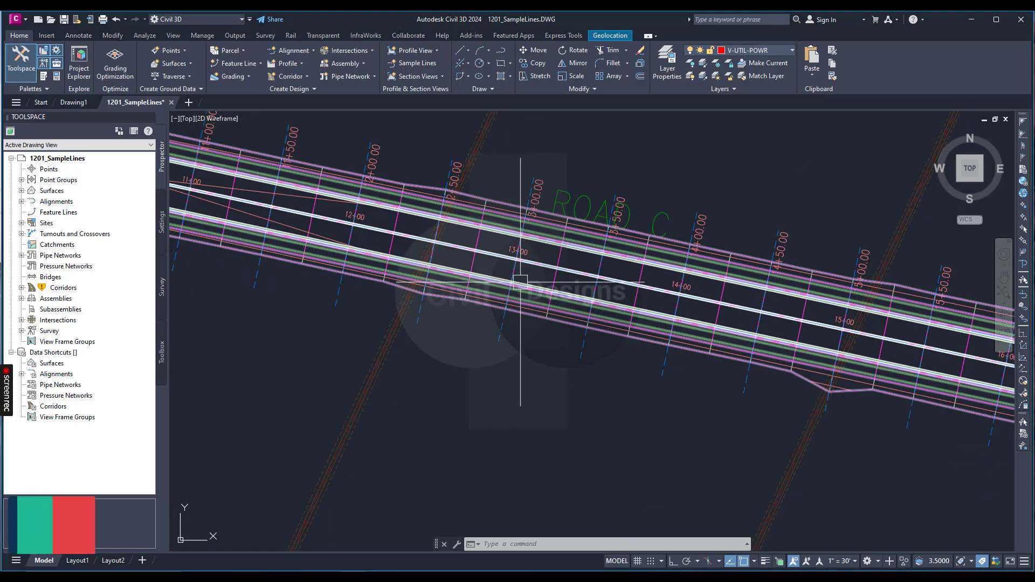
pyautogui.scroll(-3, 520, 264)
pyautogui.scroll(3, 539, 286)
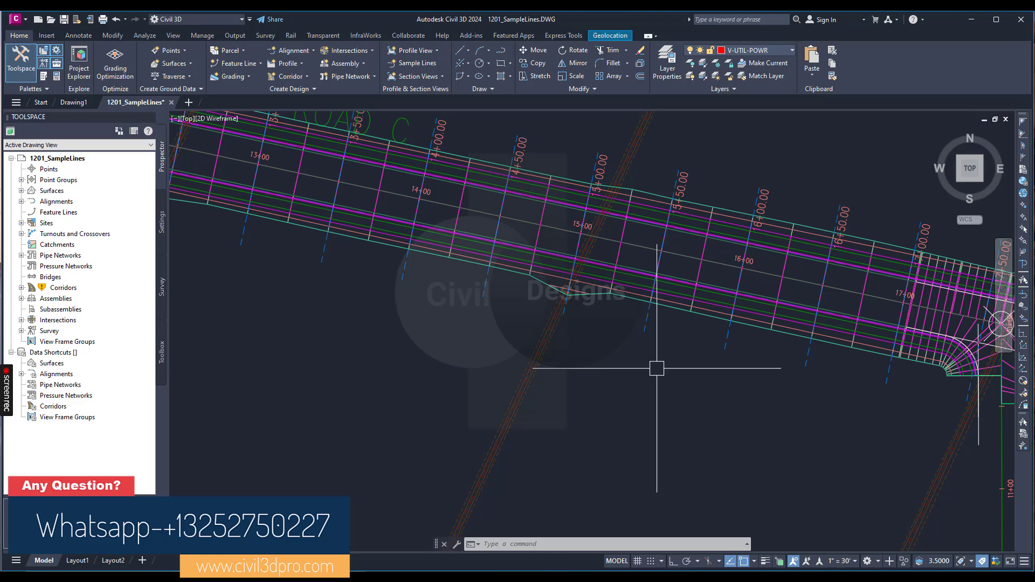
pyautogui.scroll(-4, 650, 372)
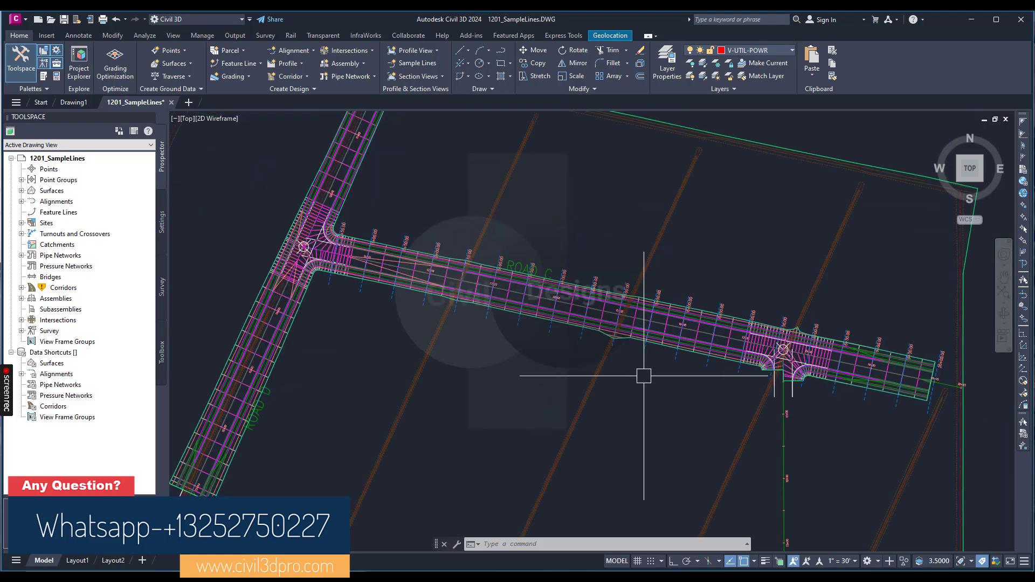
pyautogui.scroll(2, 644, 375)
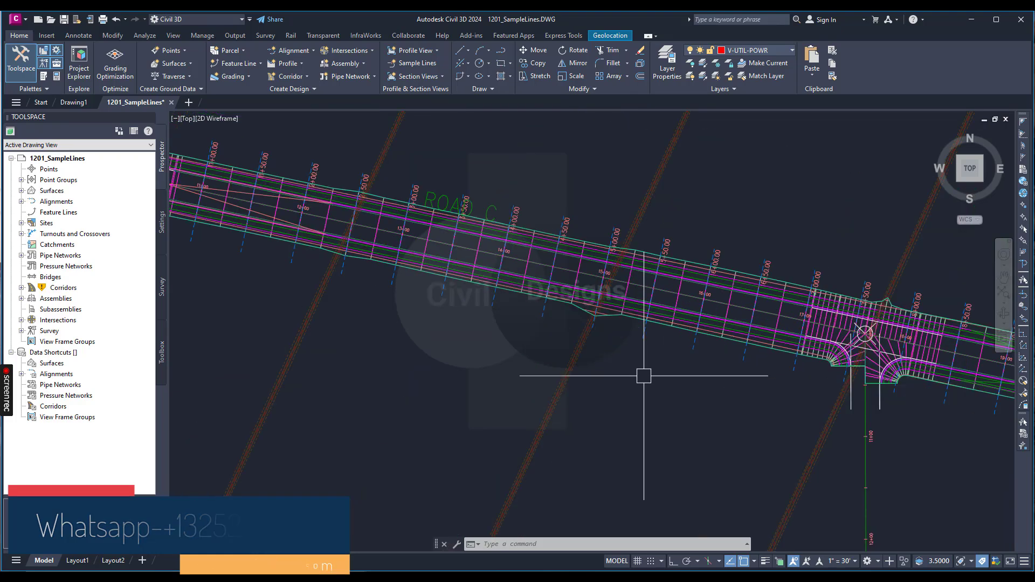
pyautogui.scroll(-3, 643, 375)
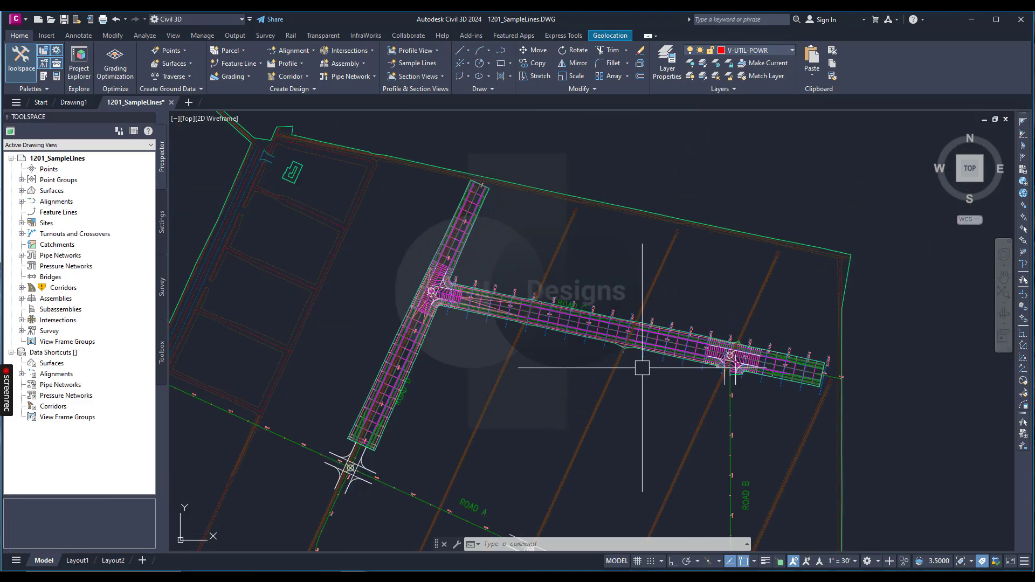